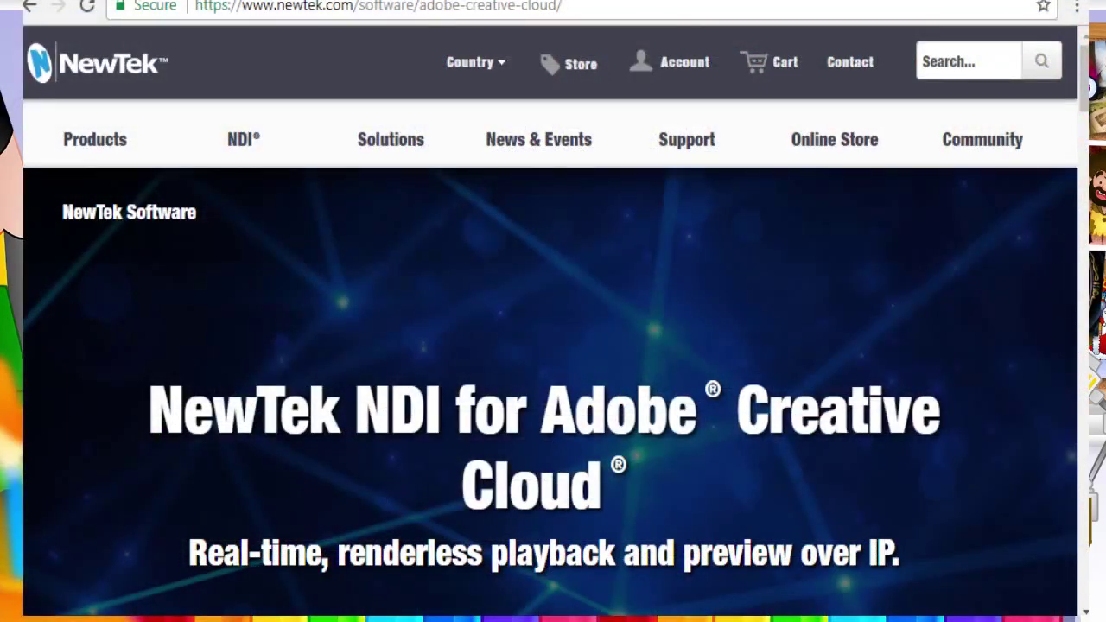
# Scroll the NewTek page down to the NDI for Adobe Creative Cloud download banner.
pyautogui.scroll(-2, 552, 345)
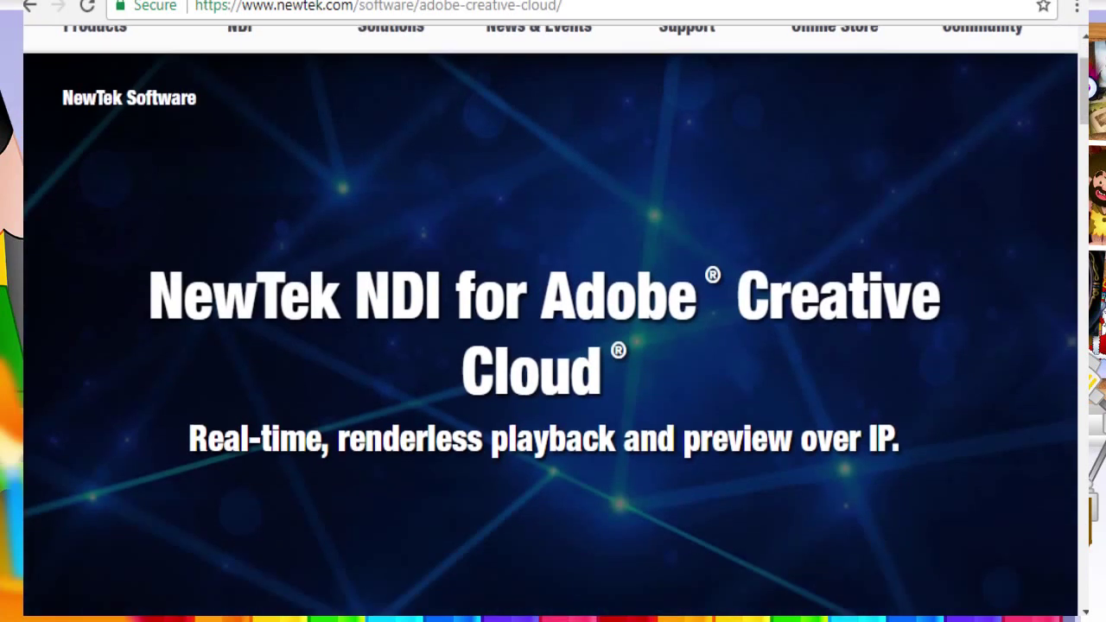
pyautogui.scroll(-7, 553, 346)
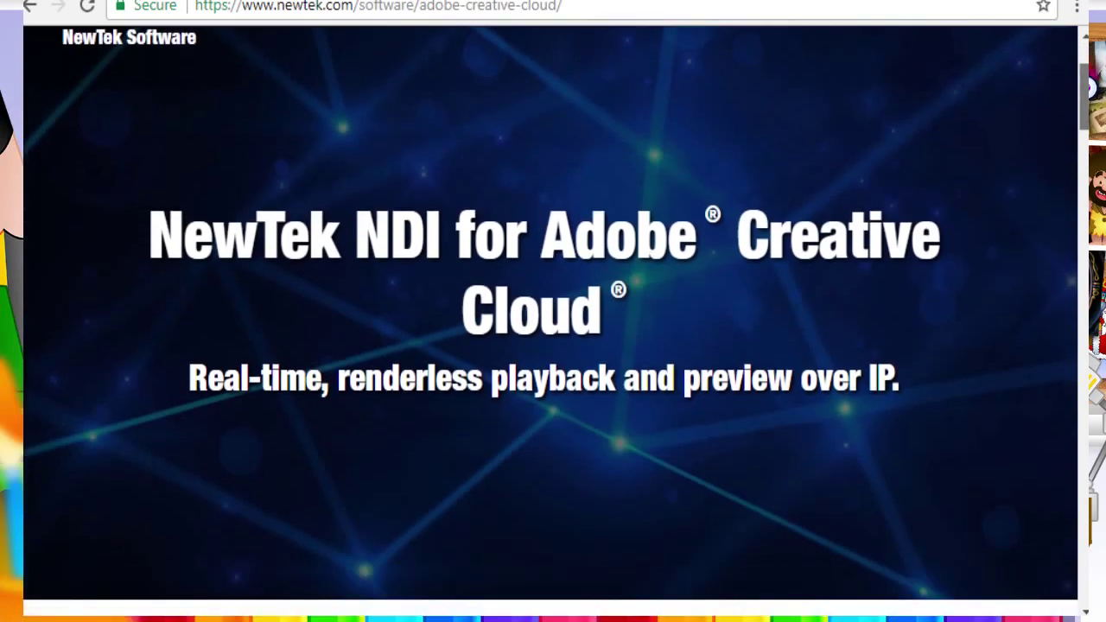
pyautogui.scroll(-3, 553, 345)
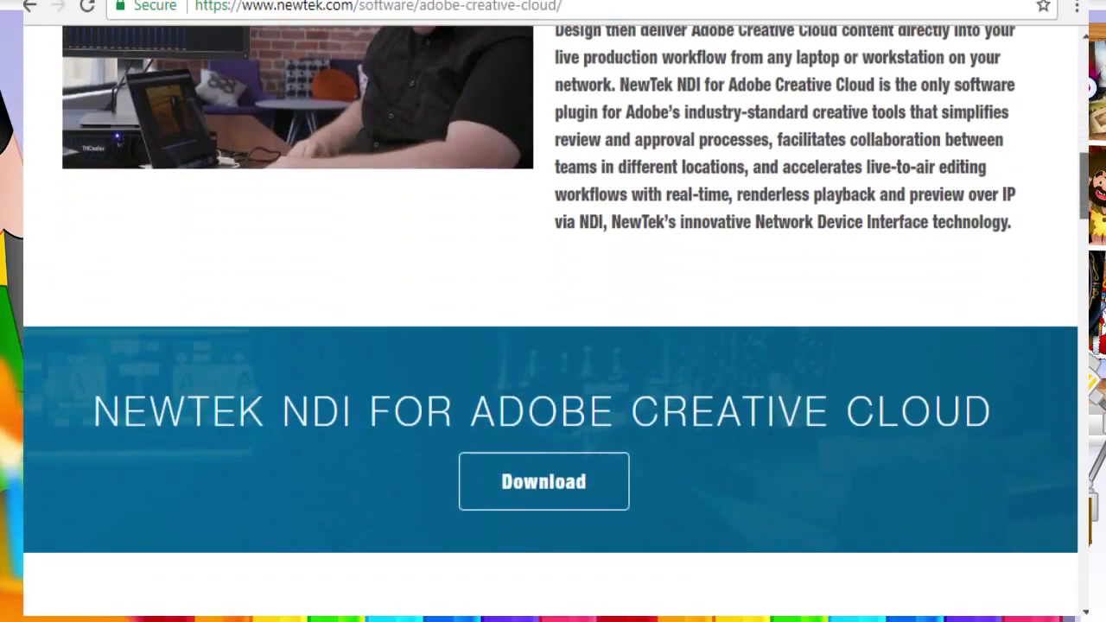
pyautogui.scroll(1, 553, 346)
pyautogui.scroll(-1, 553, 345)
pyautogui.scroll(-2, 553, 346)
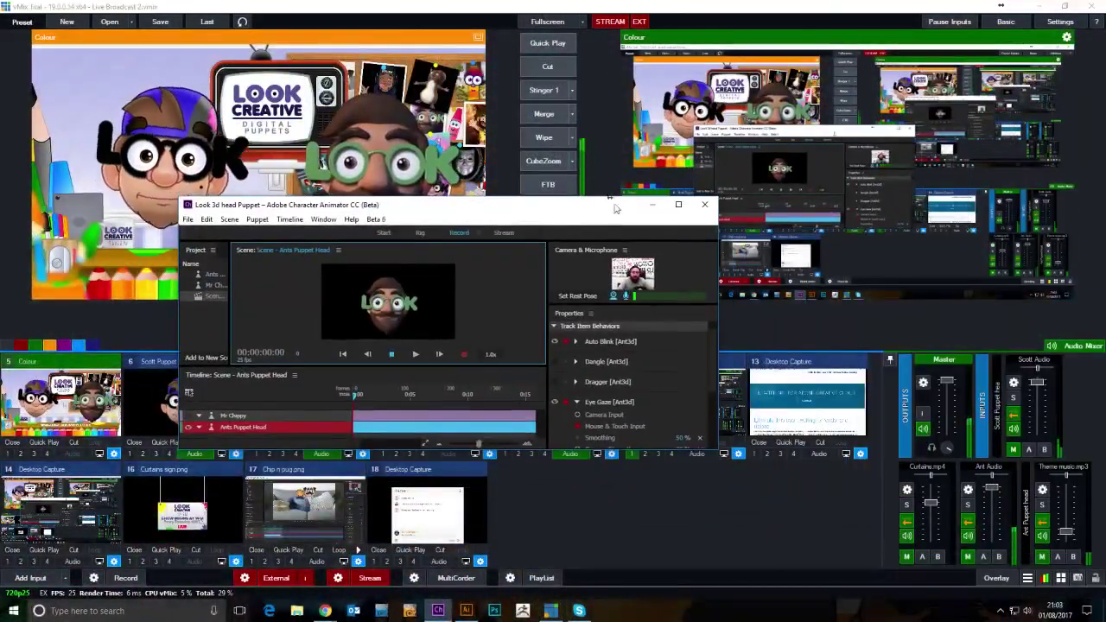
# Maximise Character Animator and go to the Live Output page of Edit > Preferences.
pyautogui.click(713, 198)
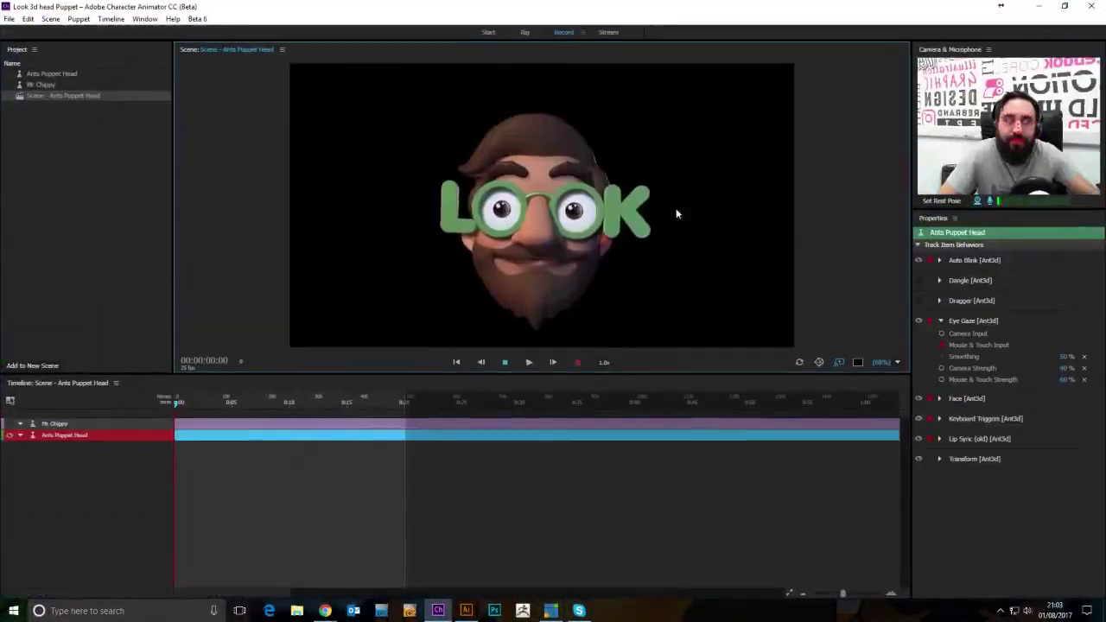
pyautogui.click(27, 18)
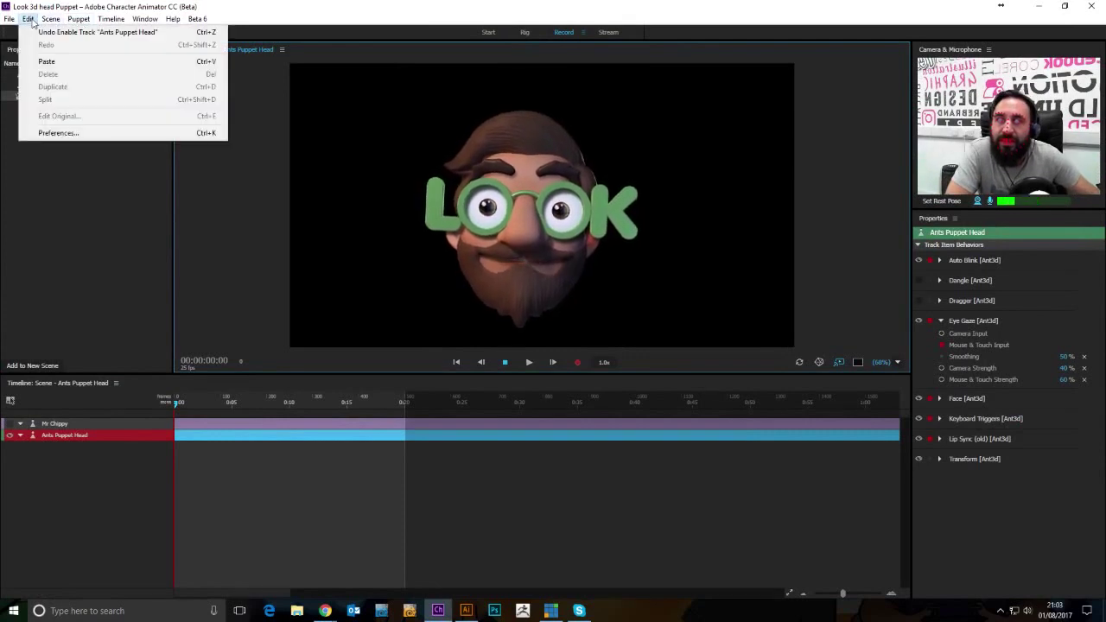
pyautogui.click(74, 134)
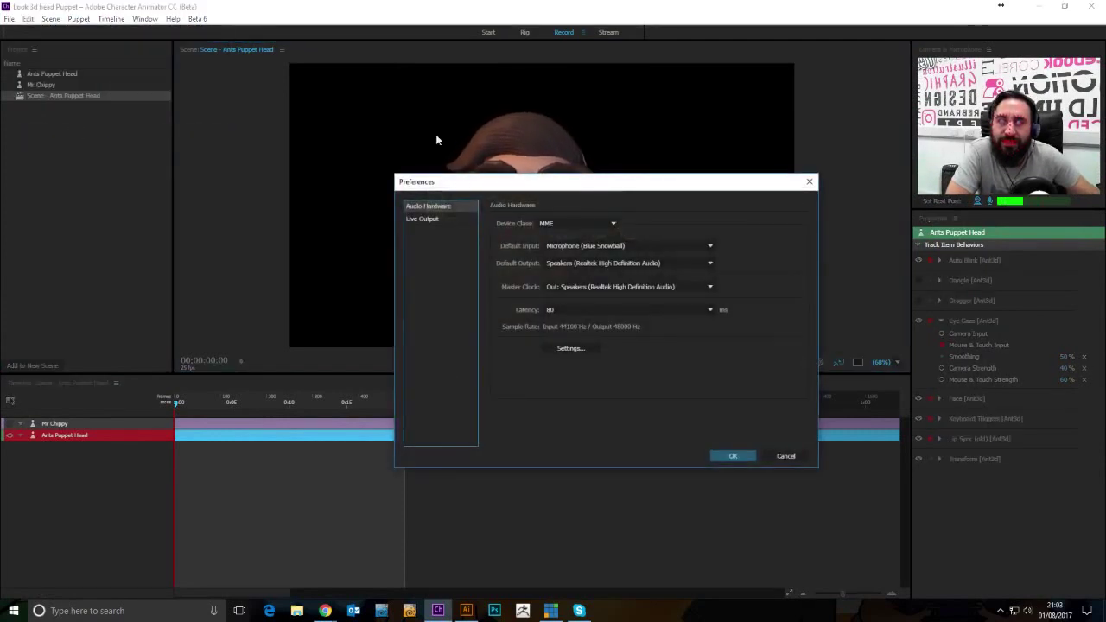
pyautogui.moveTo(525, 180); pyautogui.dragTo(376, 155)
pyautogui.click(229, 188)
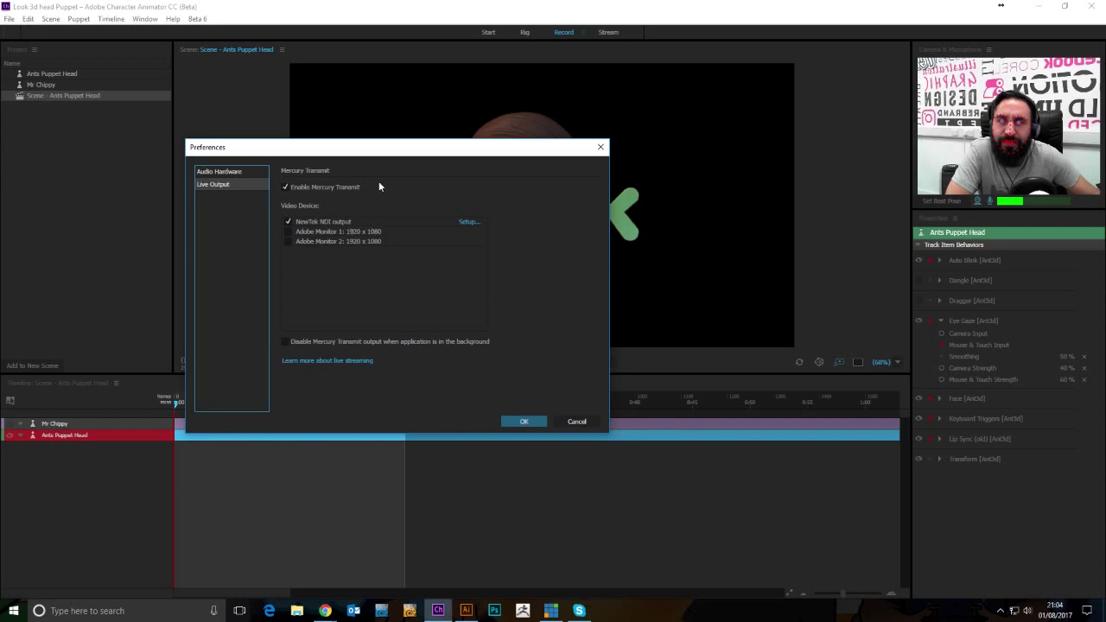
# Confirm Enable Mercury Transmit and NewTek NDI output are on, then close Preferences unchanged.
pyautogui.moveTo(394, 157); pyautogui.dragTo(475, 159)
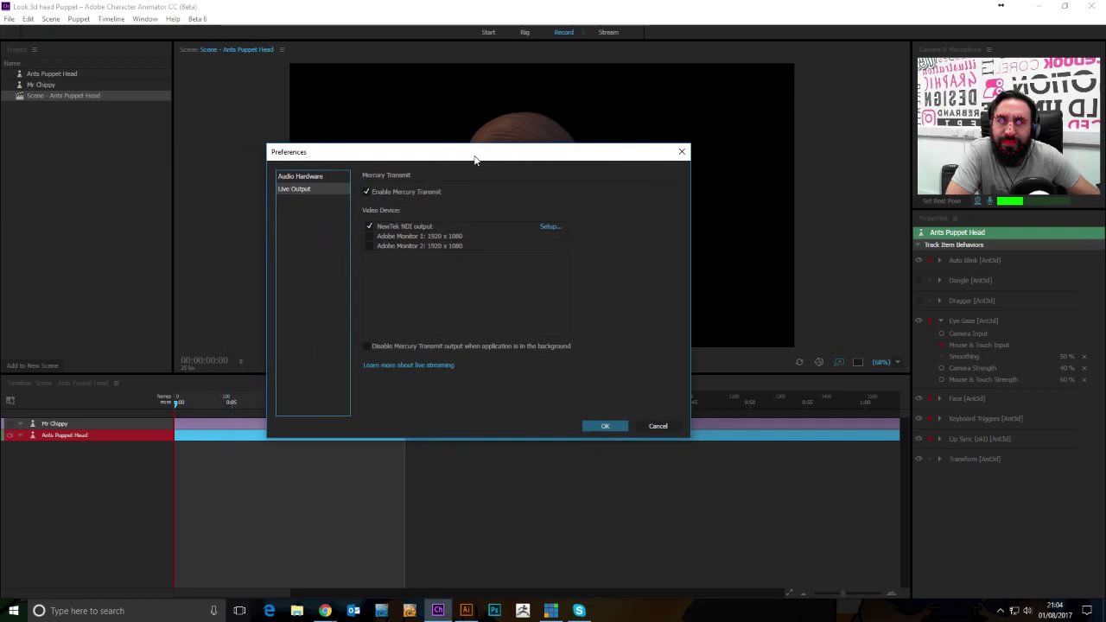
pyautogui.moveTo(474, 159); pyautogui.dragTo(453, 146)
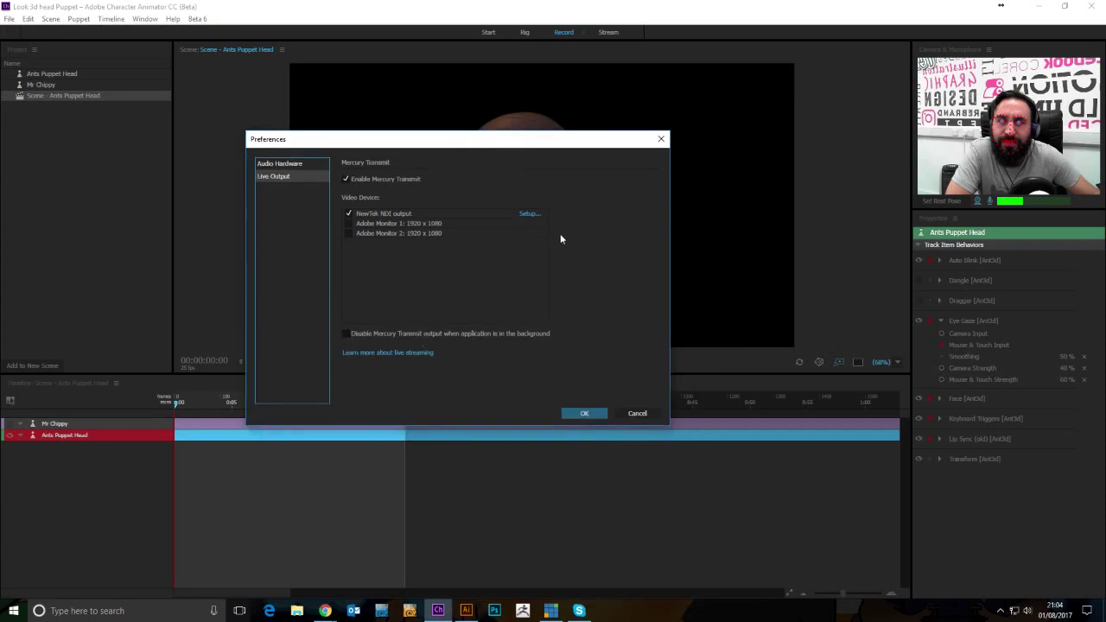
pyautogui.moveTo(475, 147); pyautogui.dragTo(452, 146)
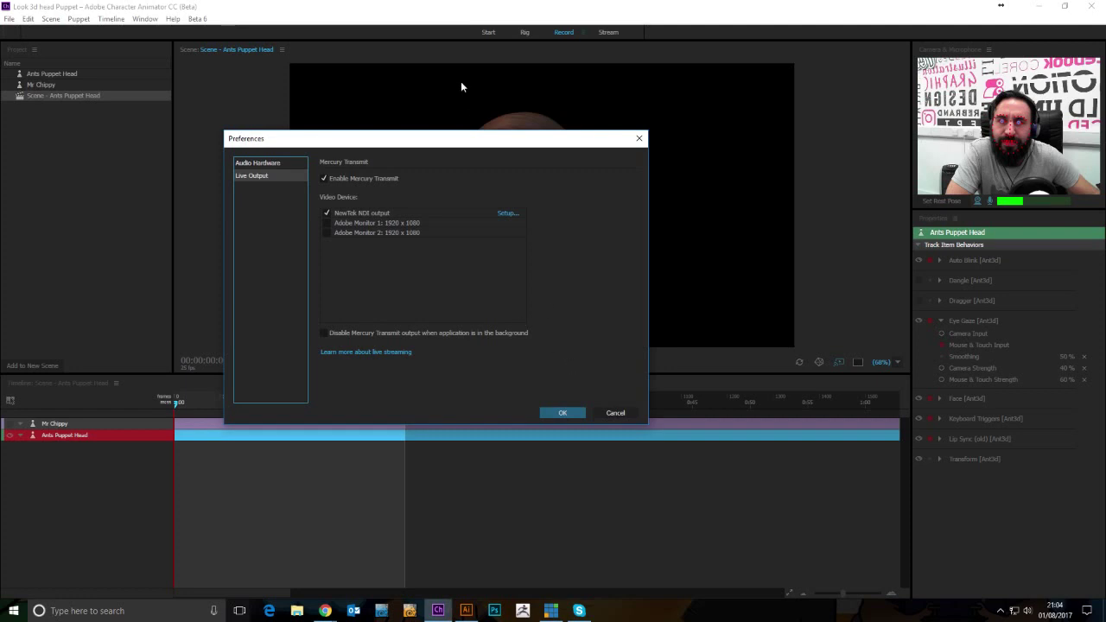
pyautogui.moveTo(475, 141)
pyautogui.mouseDown()
pyautogui.moveTo(463, 147)
pyautogui.moveTo(490, 151)
pyautogui.mouseUp()
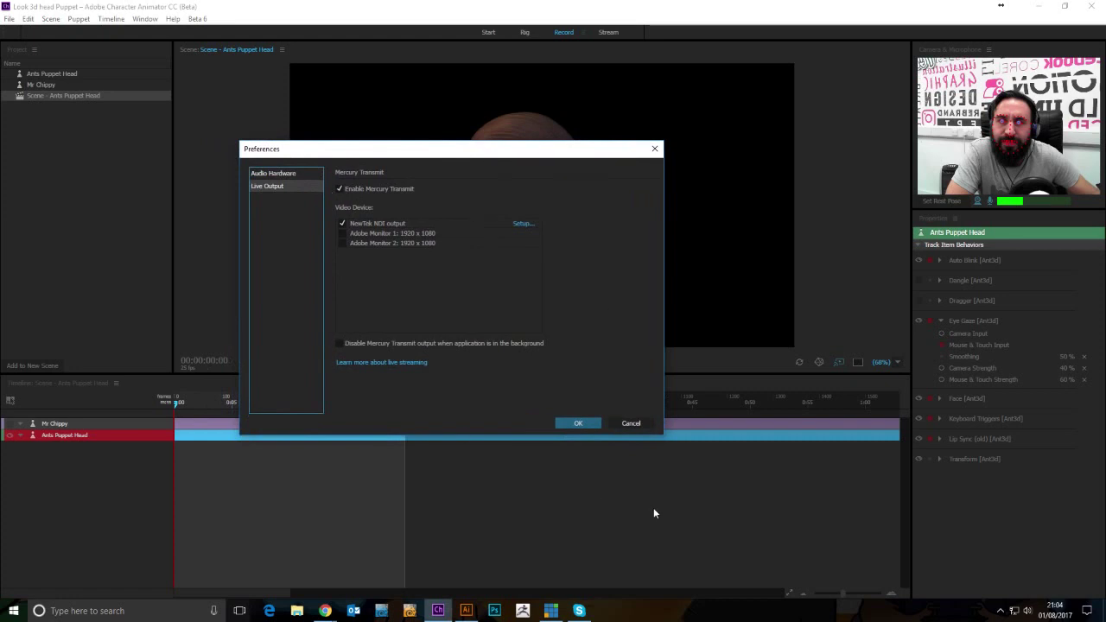
pyautogui.click(634, 426)
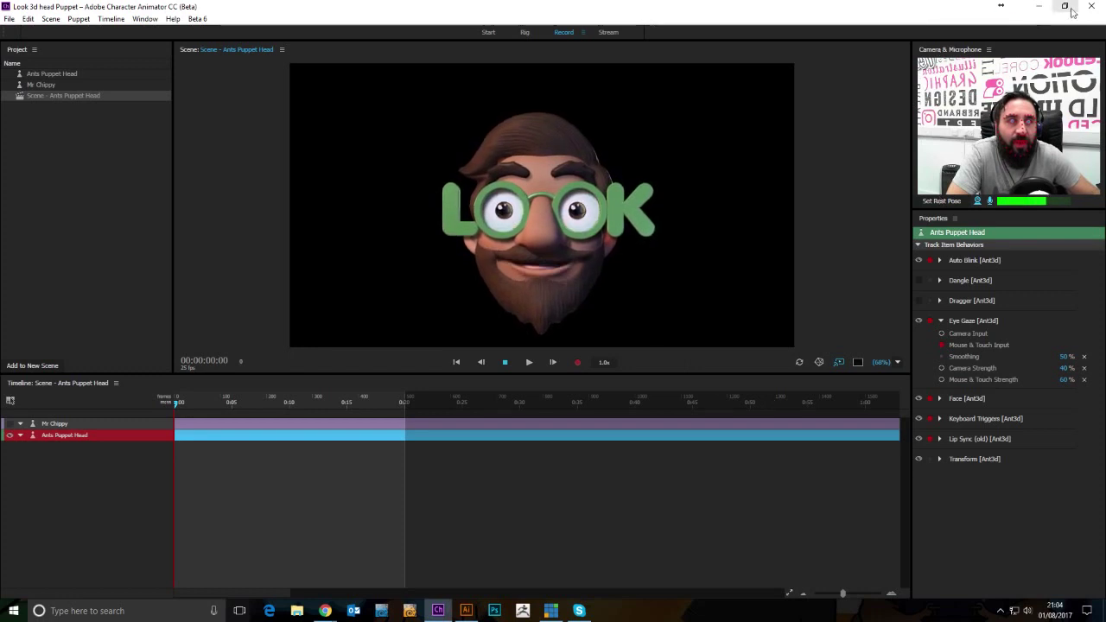
# Minimise Character Animator and scroll through the OBS NDI Input/Output plugin page.
pyautogui.click(1043, 10)
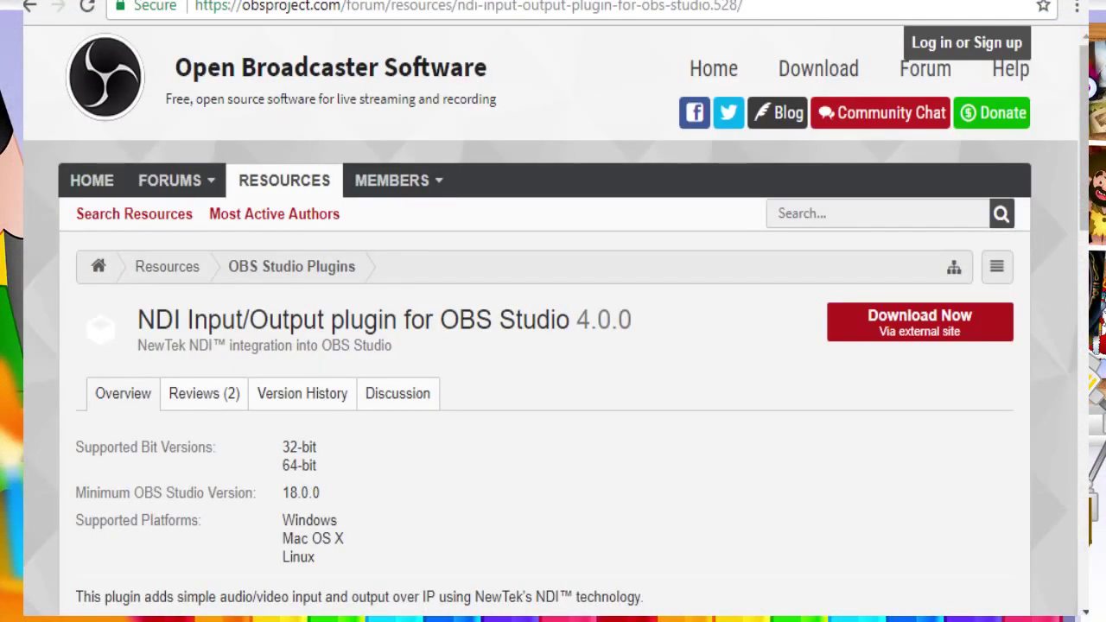
pyautogui.scroll(-2, 553, 345)
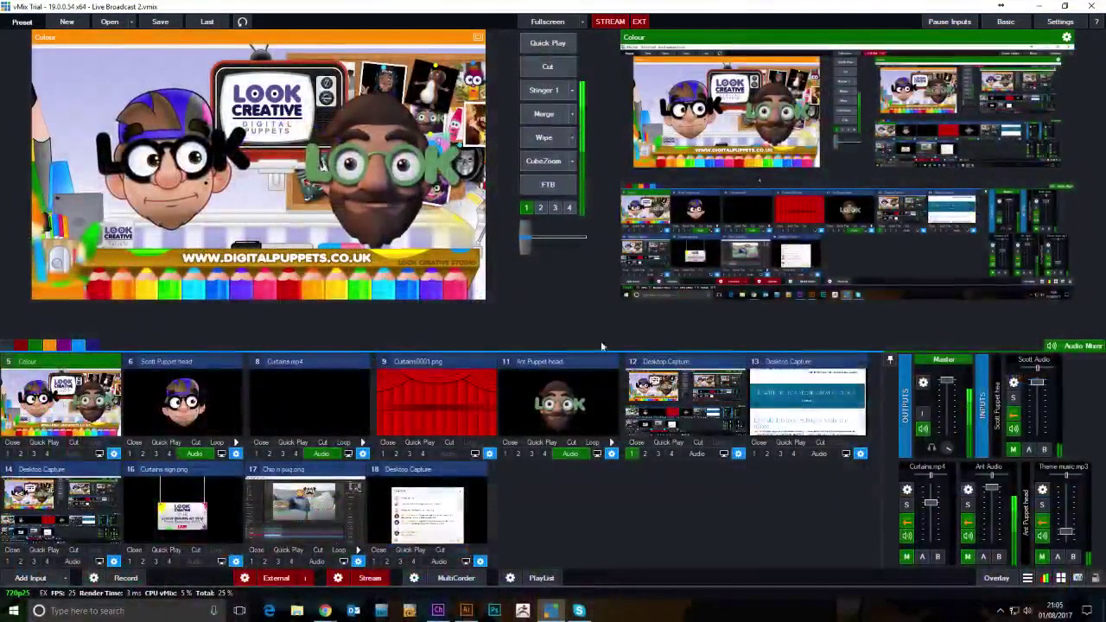
# Start a new vMix input on NDI / Desktop Capture and select the Adobe Application source.
pyautogui.click(30, 577)
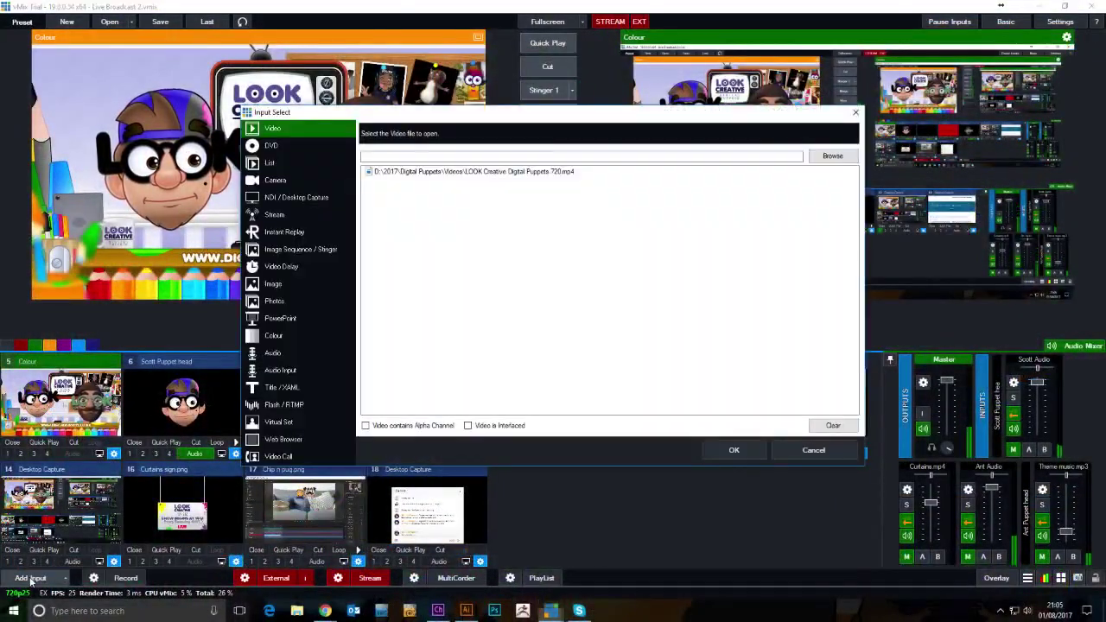
pyautogui.click(292, 199)
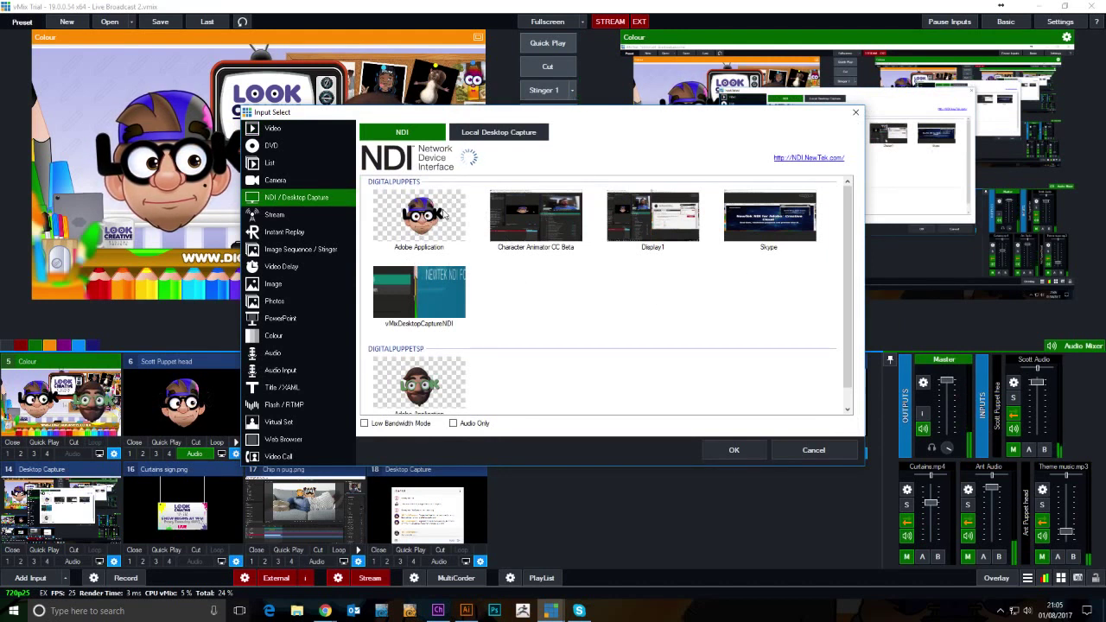
pyautogui.click(437, 227)
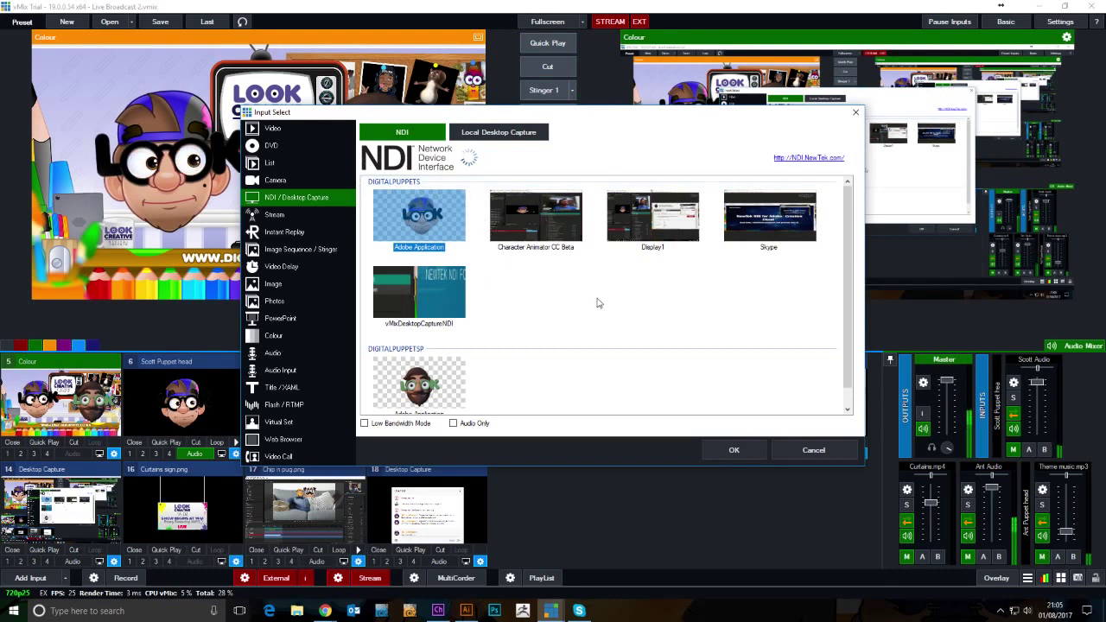
# Browse the NDI sources, including the DIGITALPUPPETS and DIGITALPUPPETSP Adobe Application feeds.
pyautogui.click(533, 228)
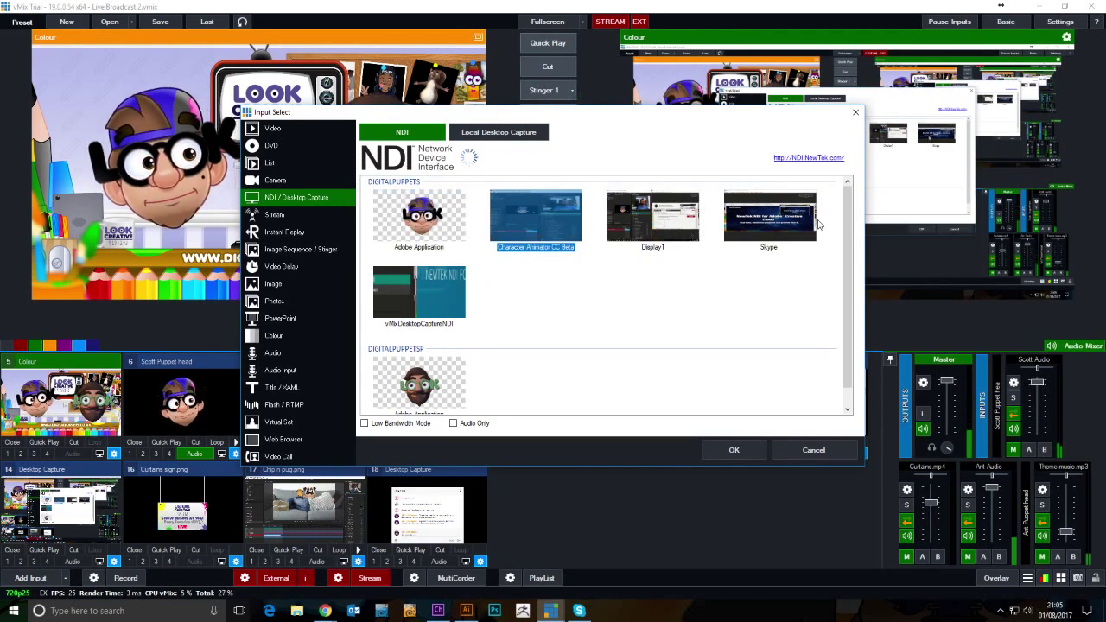
pyautogui.press('Right')
pyautogui.press('Right')
pyautogui.press('Home')
pyautogui.scroll(-1, 634, 311)
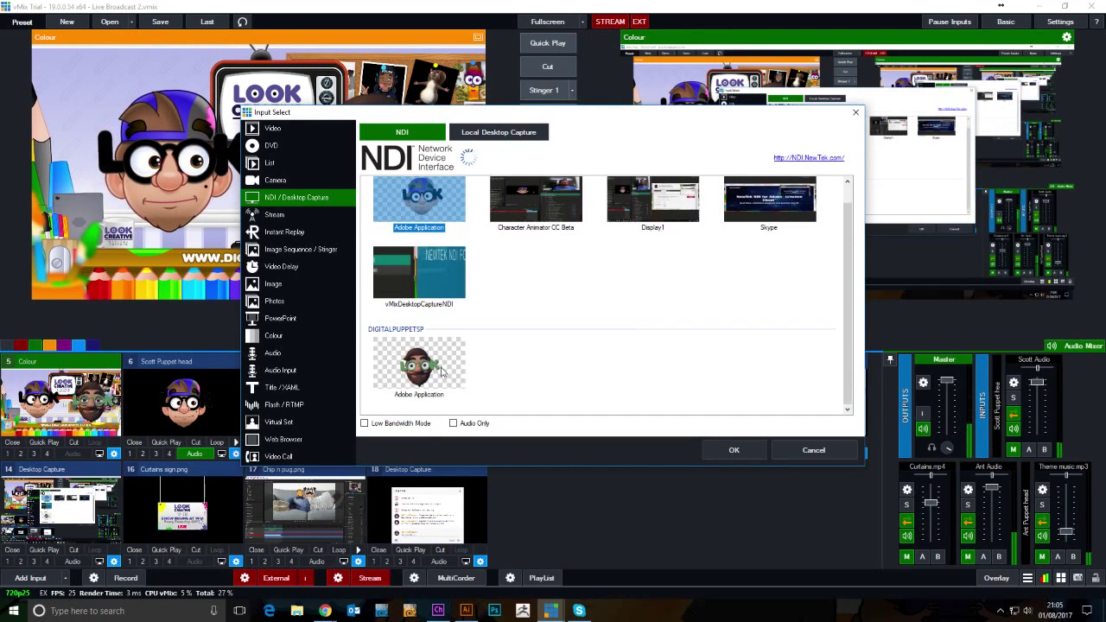
pyautogui.press('End')
pyautogui.click(562, 370)
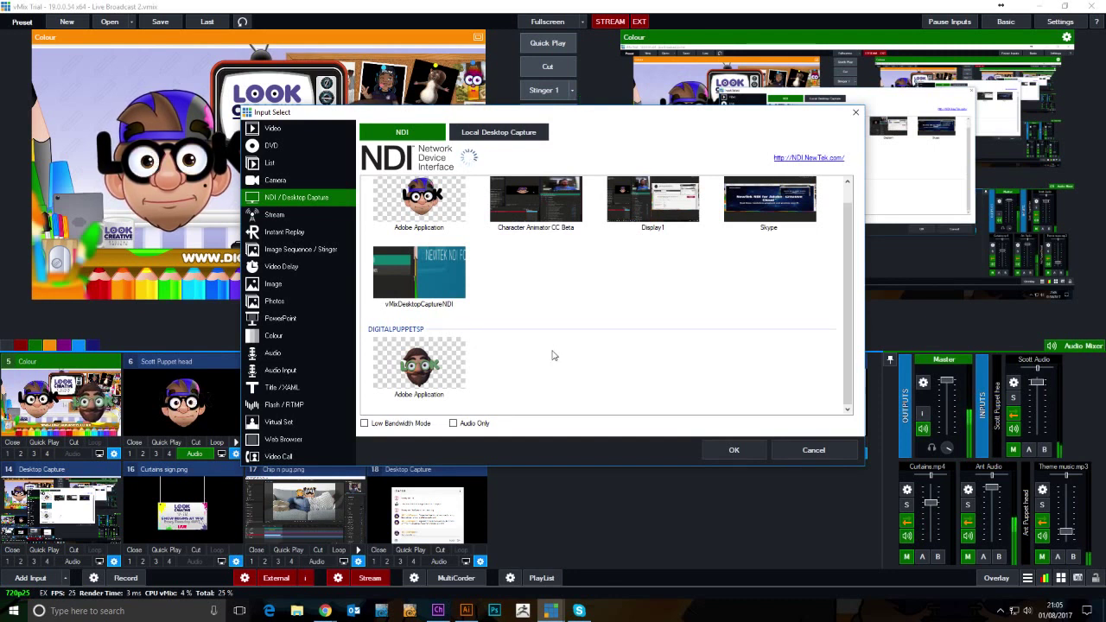
pyautogui.moveTo(654, 113); pyautogui.dragTo(583, 105)
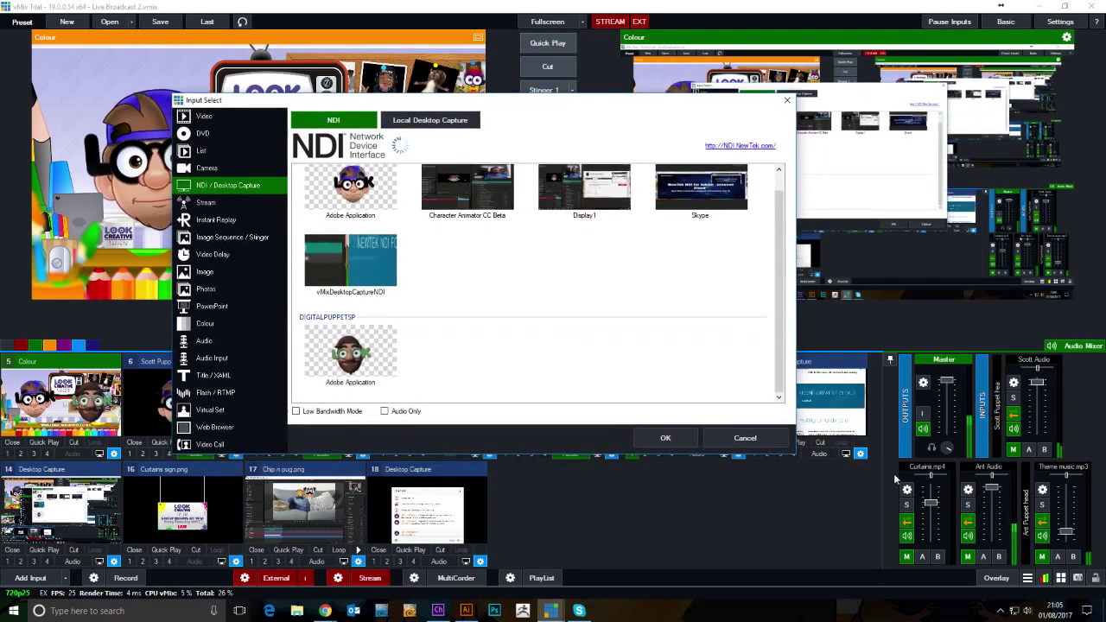
# Cancel the Input Select dialog without adding a source.
pyautogui.click(745, 439)
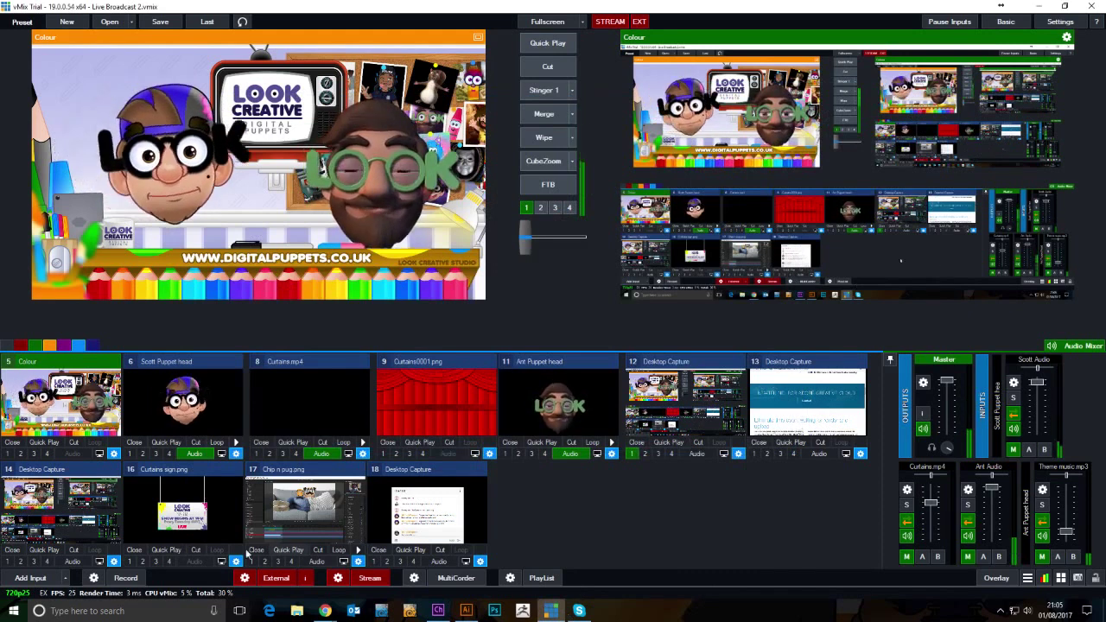